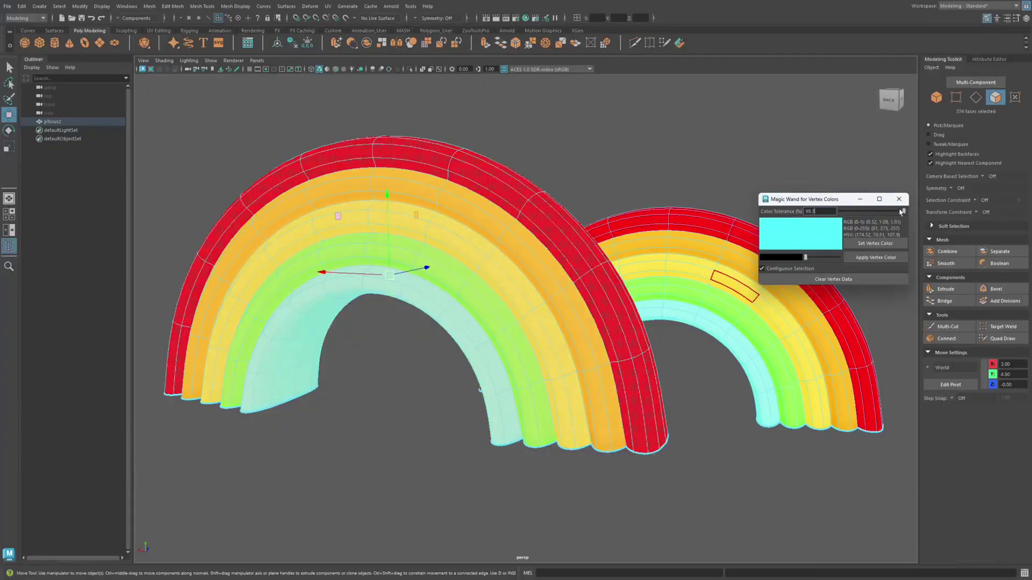
Narrow the colour tolerance, then raise the front box's chamfer Amount from 3.1 to 4.4.
left_click_drag(901, 212, 855, 213)
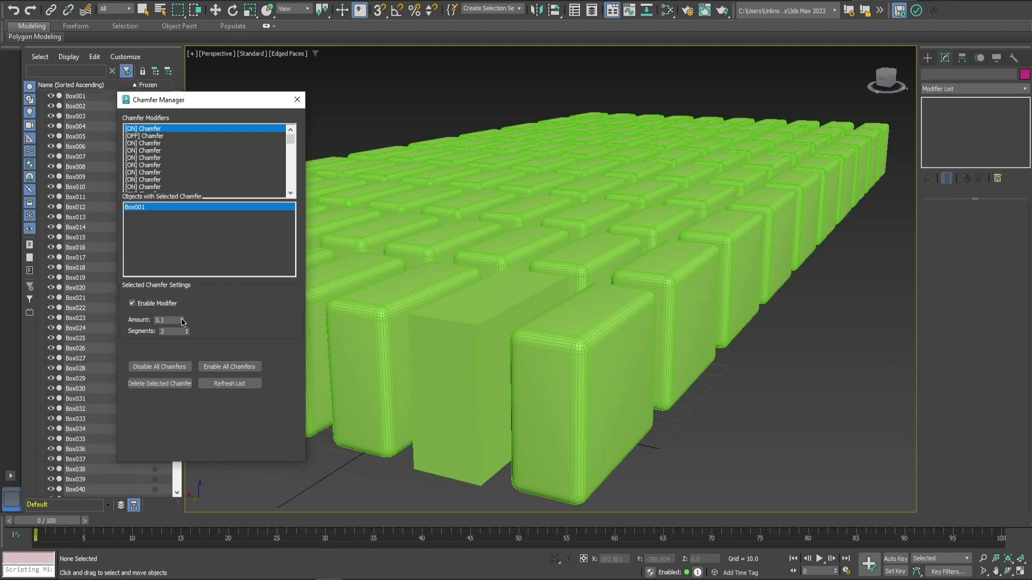
left_click_drag(182, 321, 181, 321)
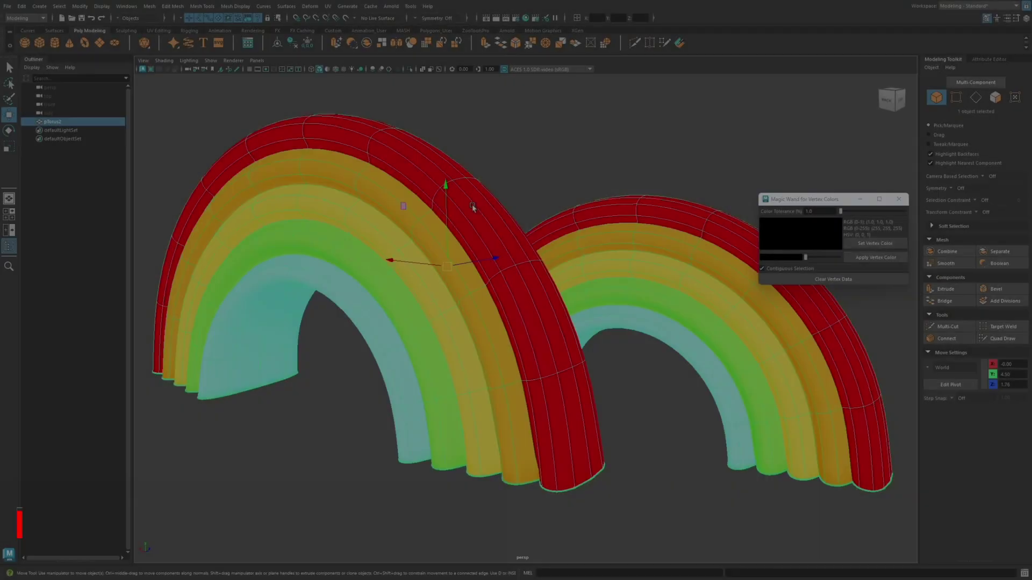
key("F11")
Magic-wand the red band, turn off Contiguous Selection, and pick the red and orange bands on both arches.
left_click(472, 208)
left_click_drag(472, 207, 466, 278, "alt")
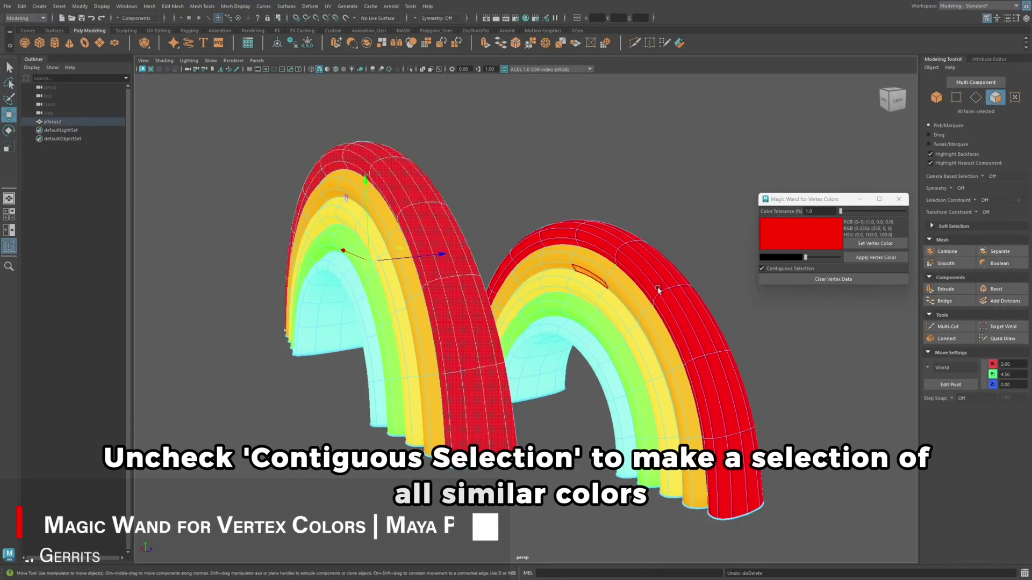
left_click(761, 268)
left_click(468, 269)
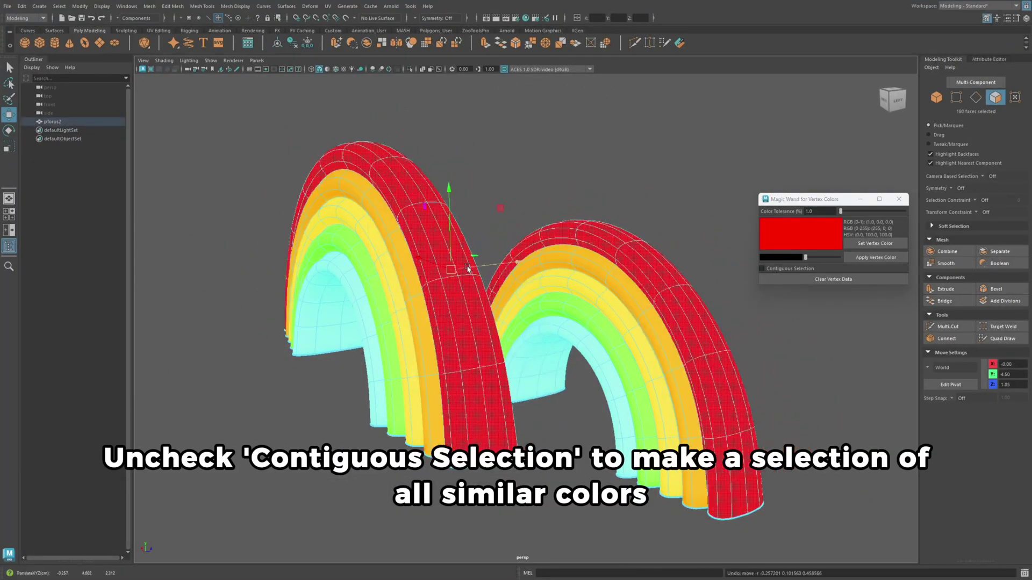
left_click_drag(468, 268, 460, 280, "alt")
left_click(459, 280)
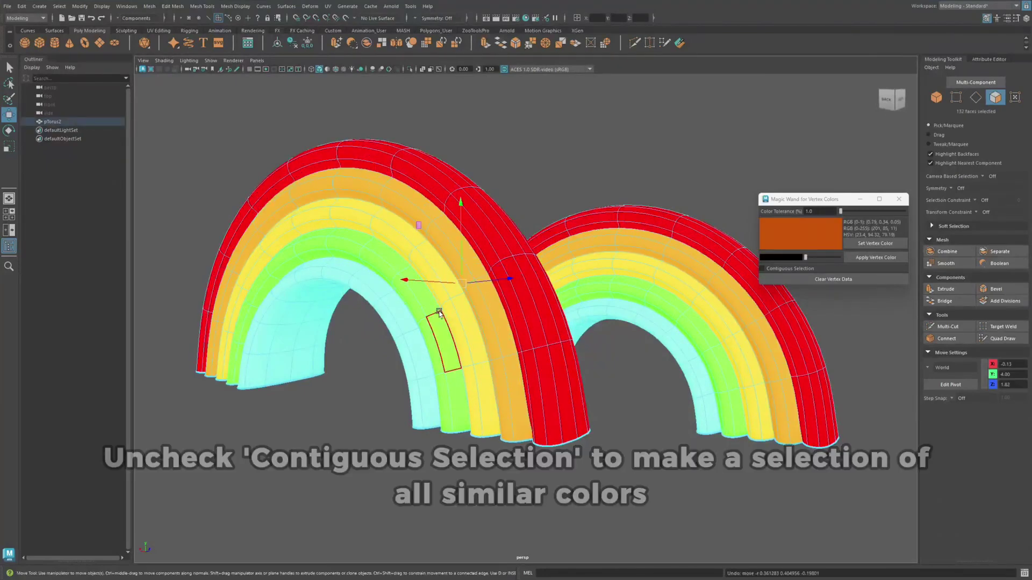
Select the green band, delete and restore it, then raise Color Tolerance toward 100.
left_click(470, 311)
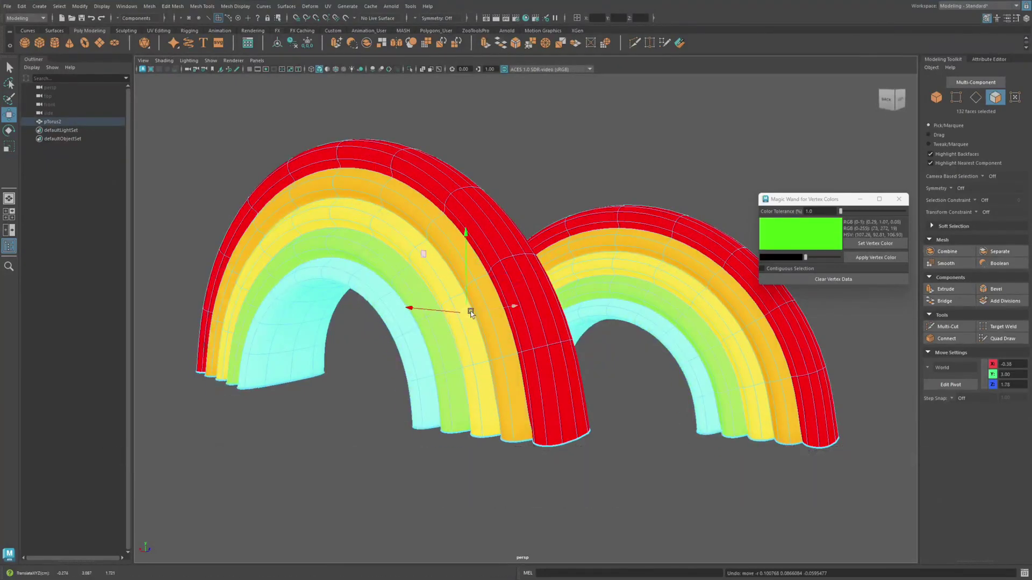
key("Delete")
key("ctrl+z")
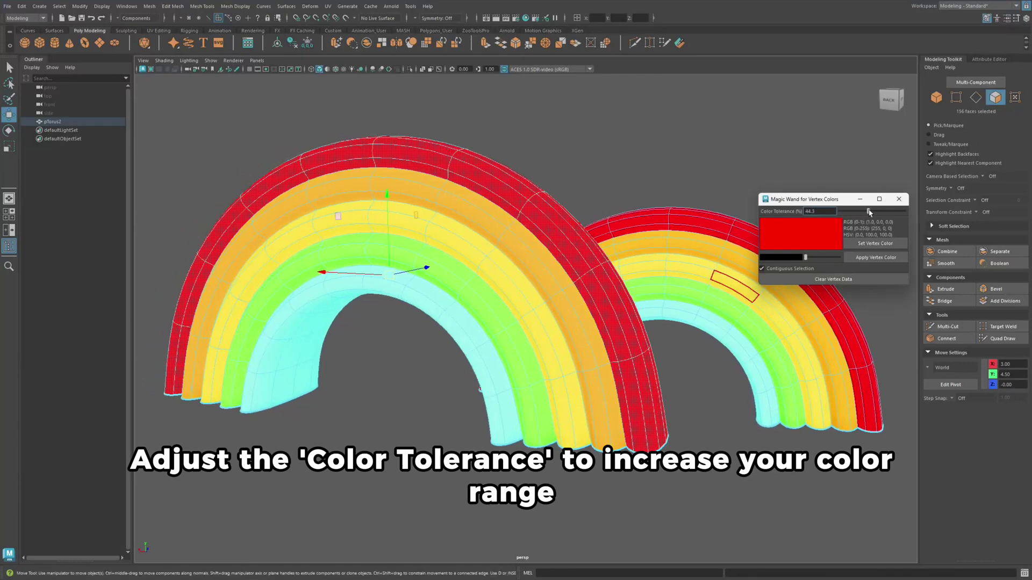
left_click_drag(869, 213, 905, 212)
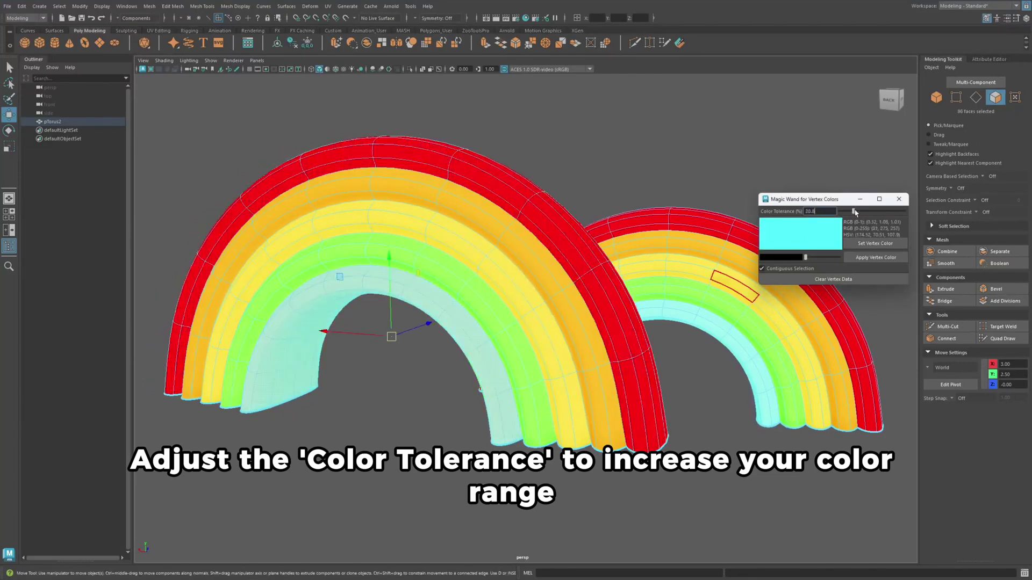
left_click_drag(855, 213, 879, 211)
Sample cyan and apply it to the orange band's faces.
left_click(875, 244)
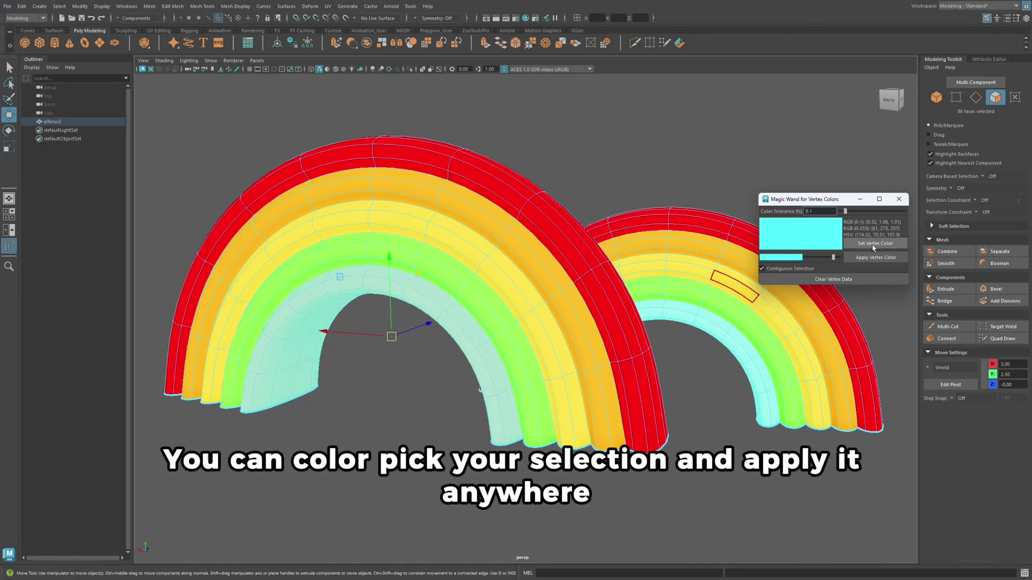
left_click(560, 357)
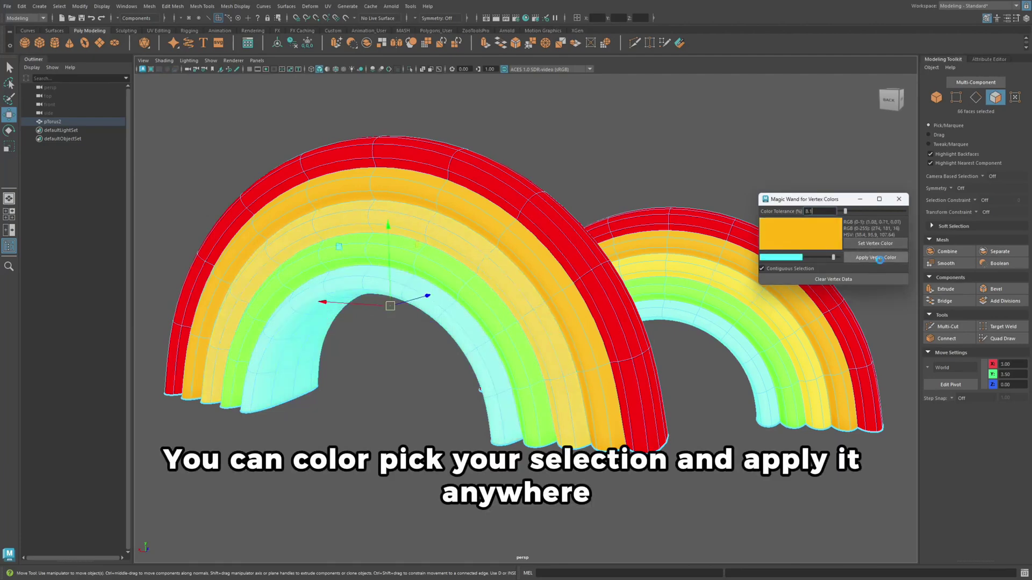
left_click(879, 259)
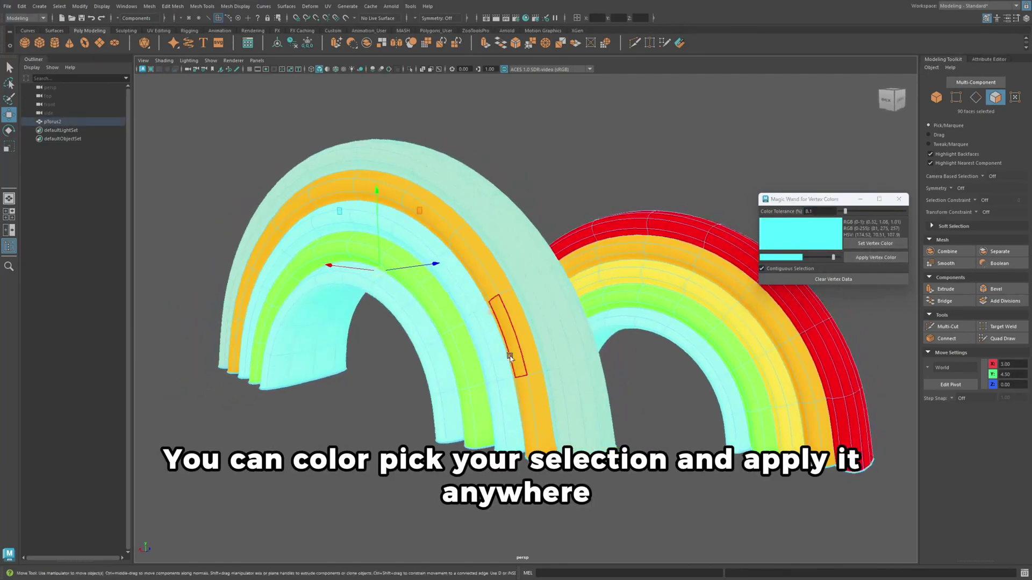
Select the inner cyan band, choose pink in the colour editor, and recolour it pink.
left_click(498, 361)
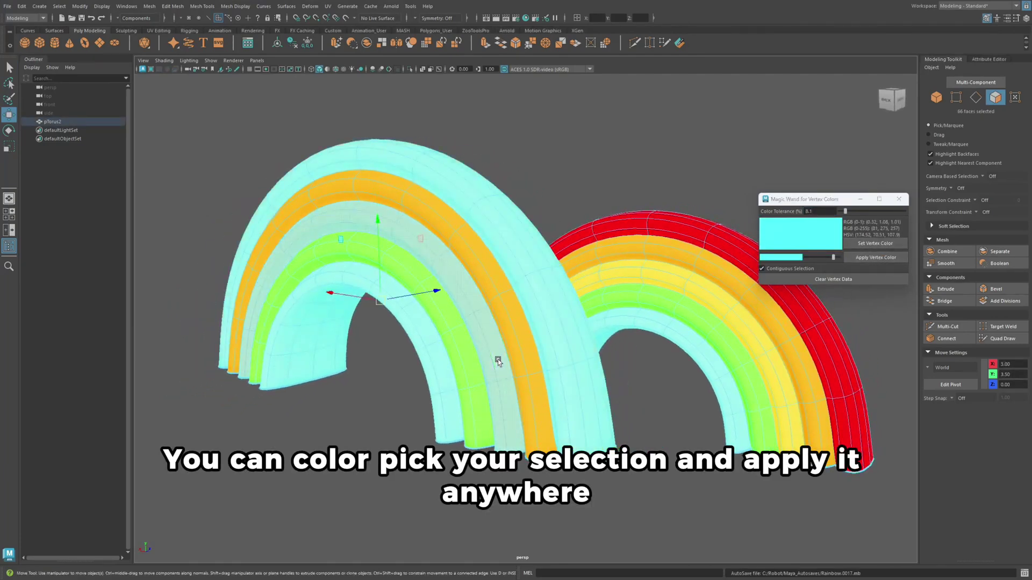
left_click(774, 245)
left_click(785, 283)
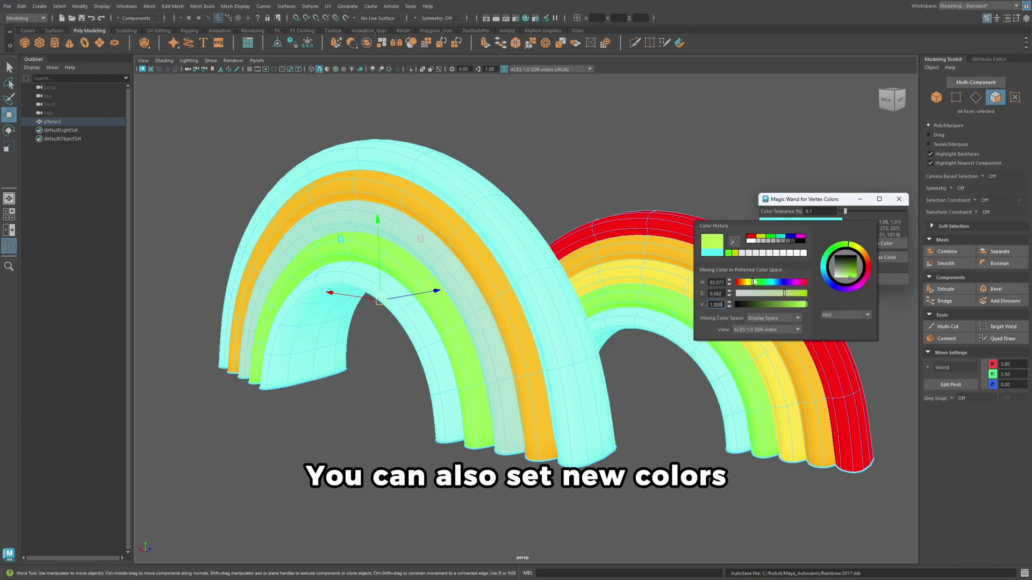
left_click(876, 257)
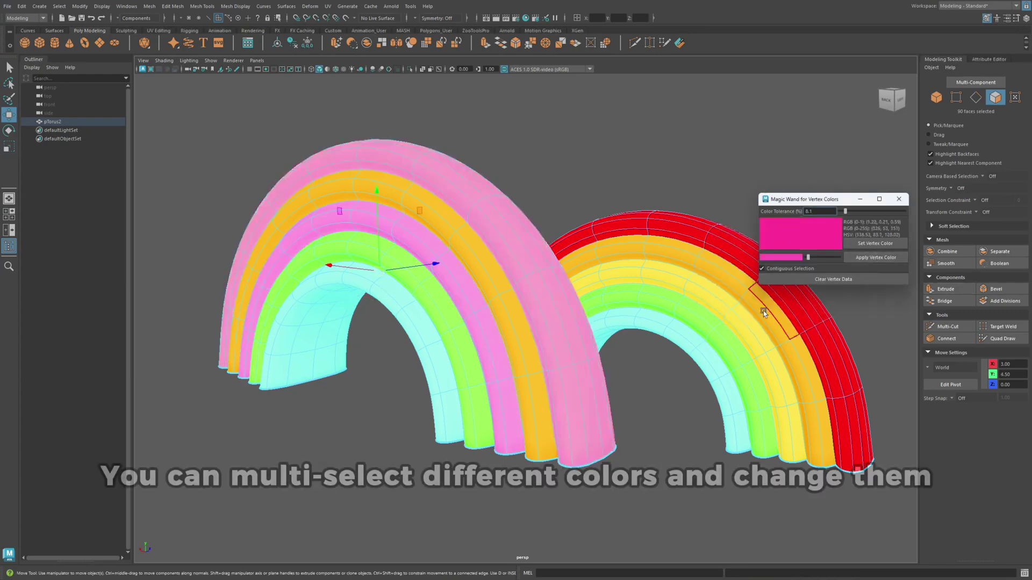
Add the remaining bands on both rainbows to the selection and turn them all pink.
left_click(527, 378, "shift")
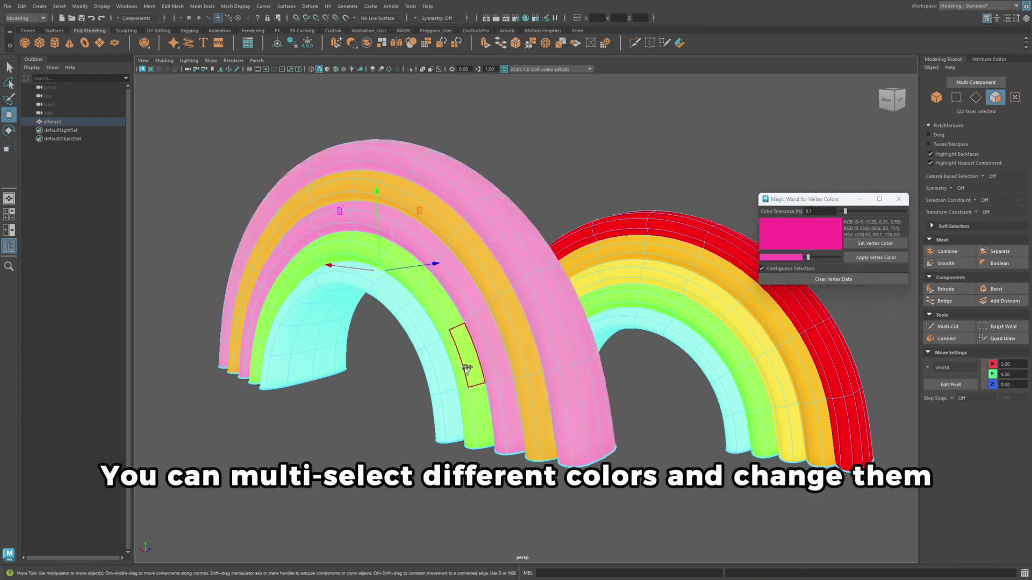
left_click(437, 368, "shift")
left_click(811, 357, "shift")
left_click(801, 349, "shift")
left_click(736, 376, "shift")
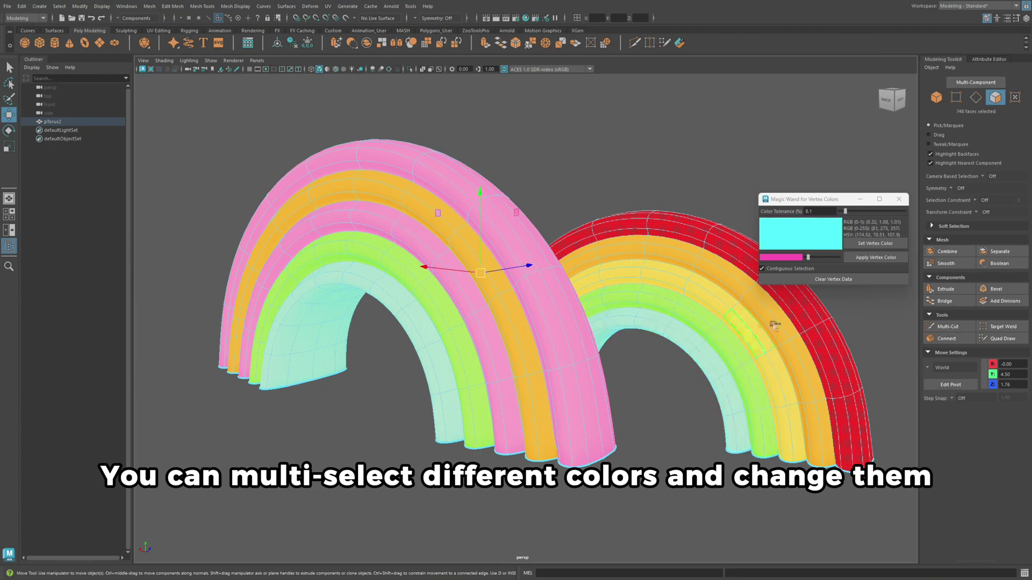
left_click(856, 258)
Select face strips on both arches and clear the left arch's vertex colour data.
left_click(677, 230)
left_click(521, 310)
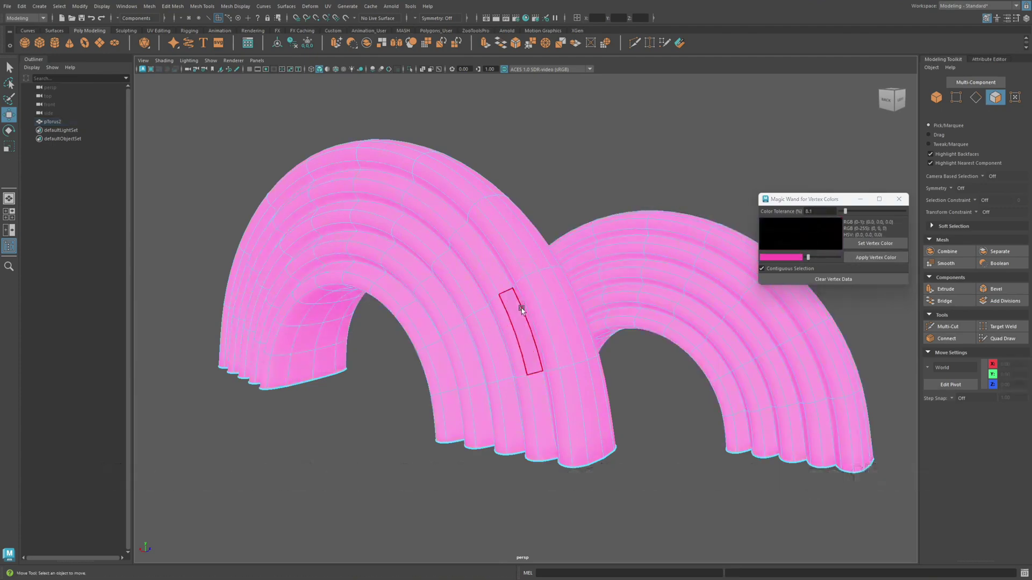
left_click(833, 279)
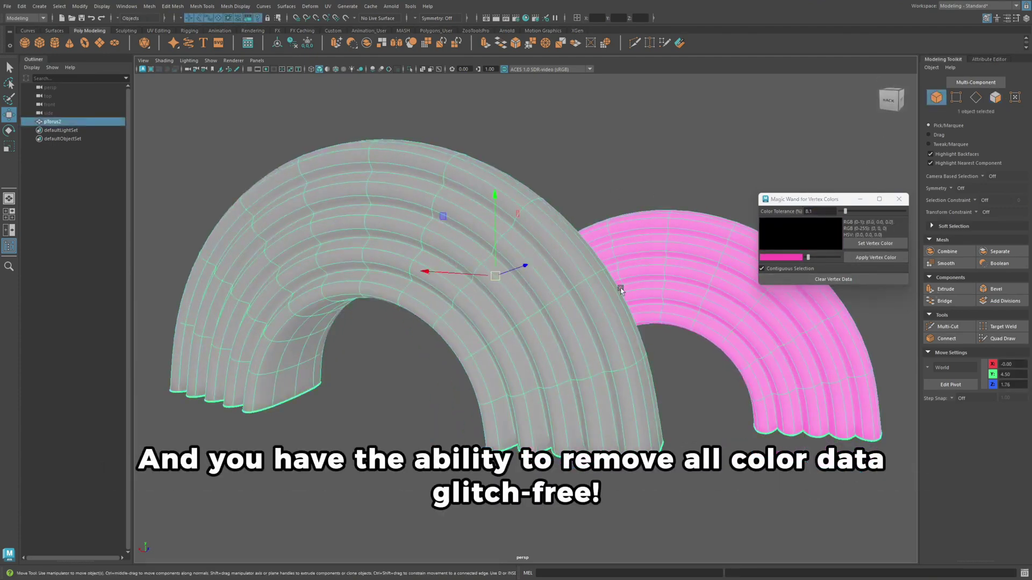
Clear the remaining pink vertex colours, then drop installer.mel into Maya to install Magic Wand.
left_click(833, 279)
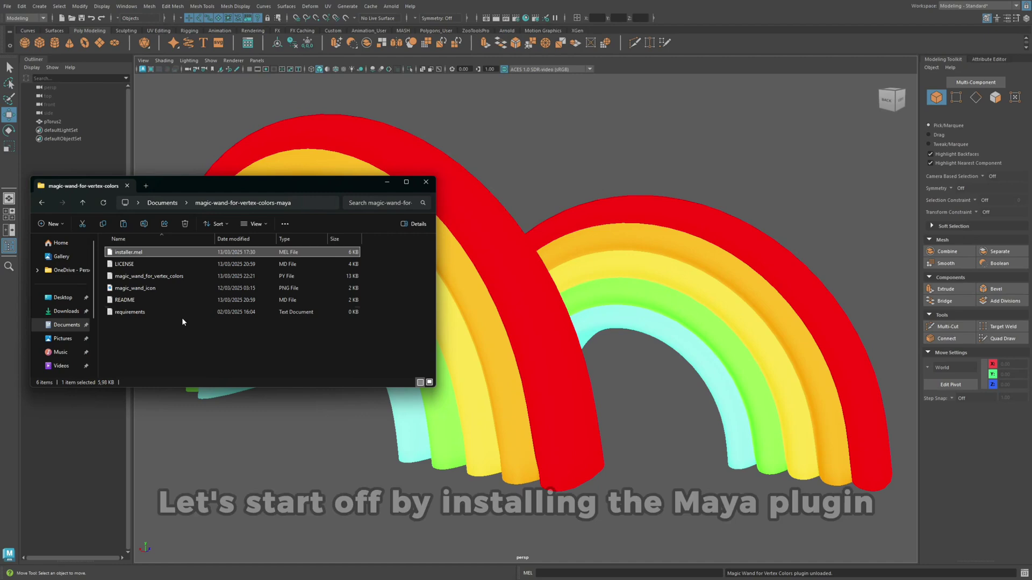
left_click_drag(374, 279, 510, 216)
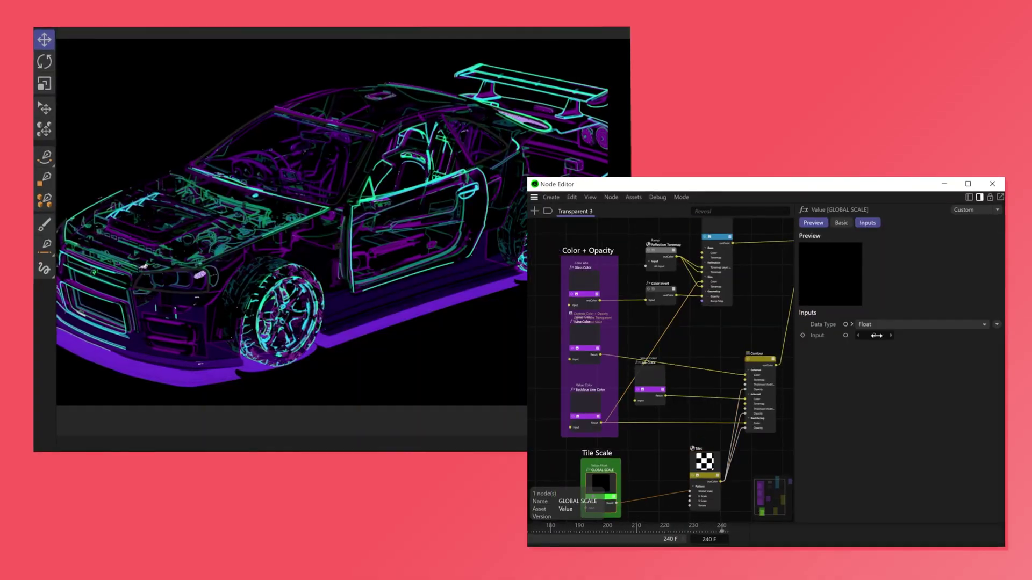
Select the Toon Material node and scroll its attributes down to Reflection/Rim.
left_click(726, 232)
scroll(999, 368, "down", 5)
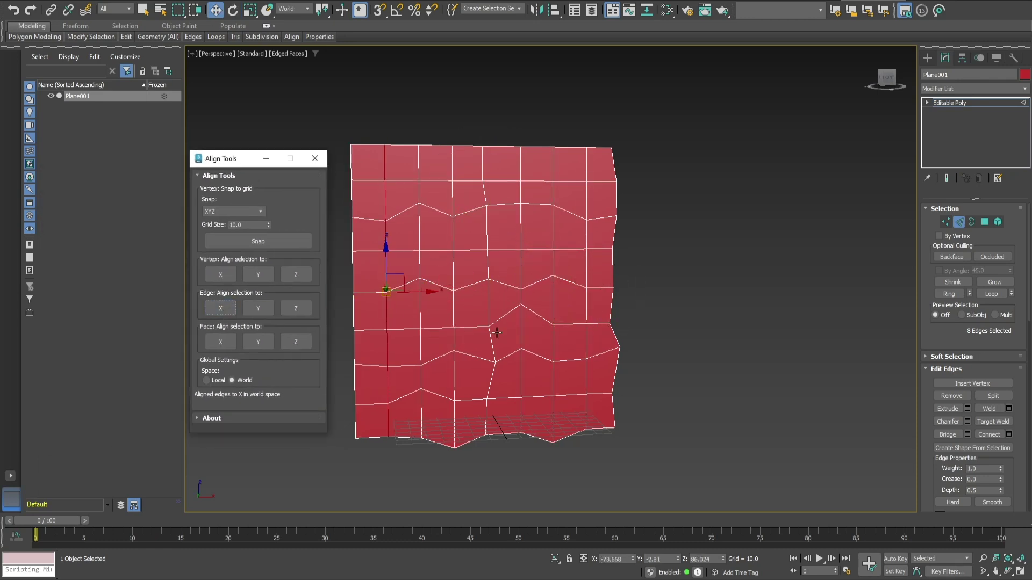
Orbit and pan the viewport to recentre the straightened plane.
middle_click_drag(498, 311, 503, 311, "alt")
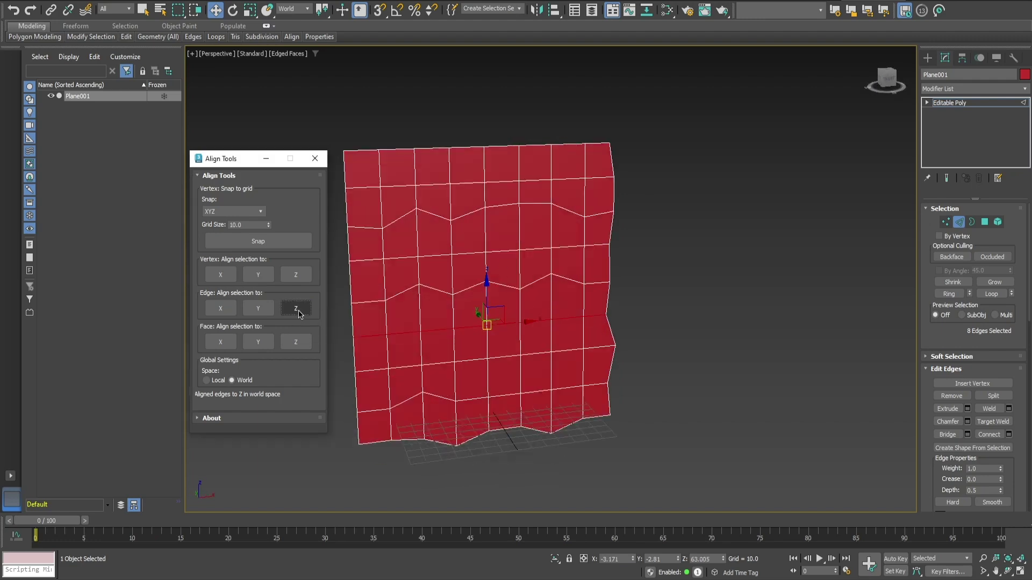
middle_click_drag(477, 395, 518, 348)
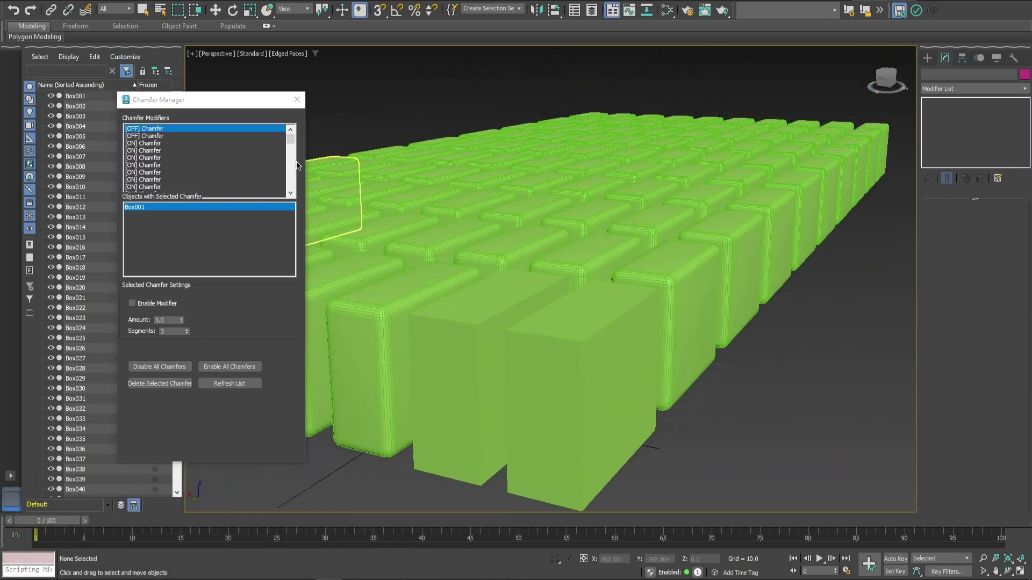
Re-enable the first chamfer and rename Box023's chamfer modifier to Chamfer01.
left_click(131, 303)
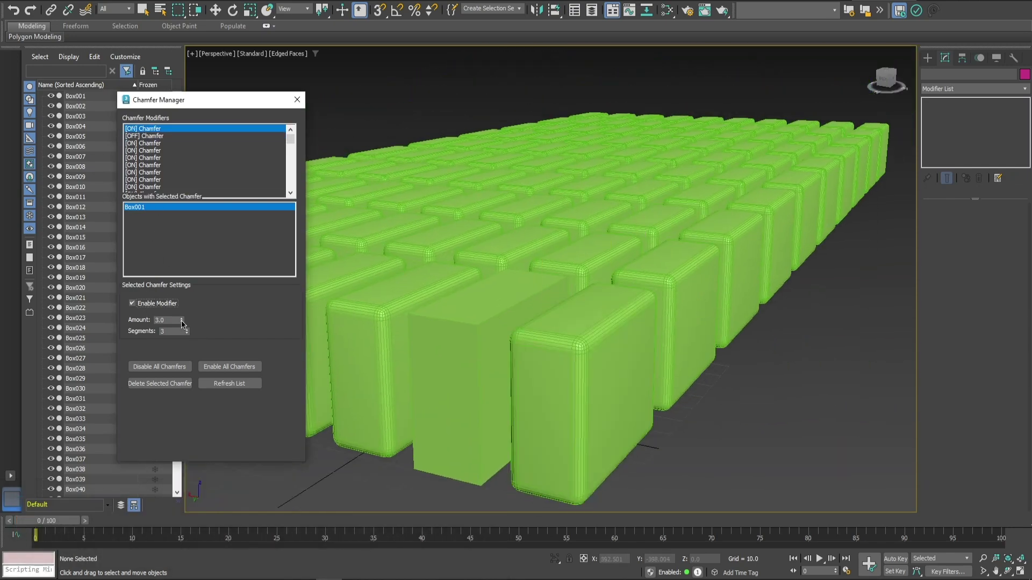
left_click(586, 252)
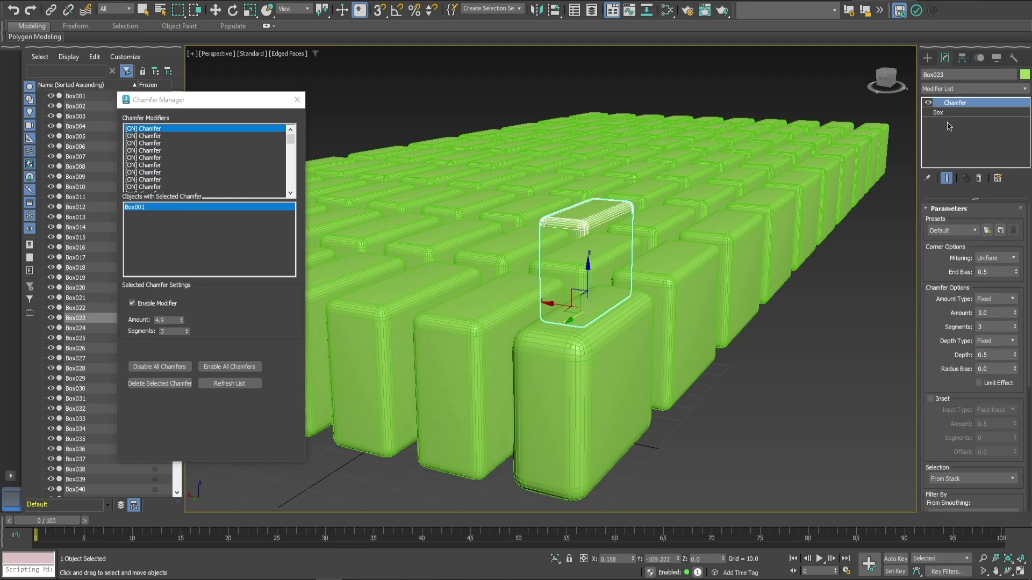
right_click(962, 102)
left_click(970, 109)
left_click(645, 86)
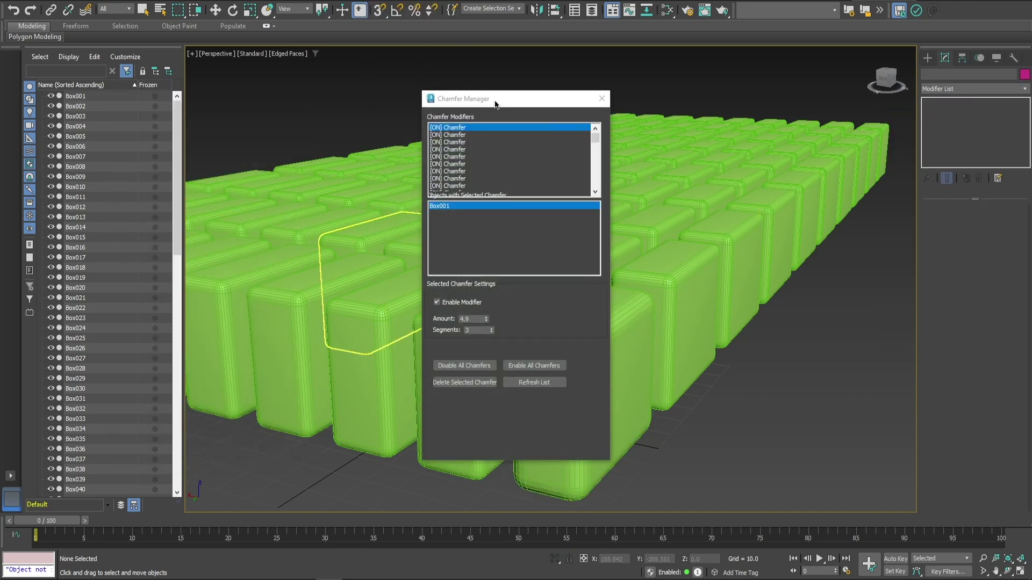
Disable a chamfer, turn on all chamfers in the scene, and delete the front box's chamfer.
left_click_drag(334, 139, 334, 163)
left_click(196, 313)
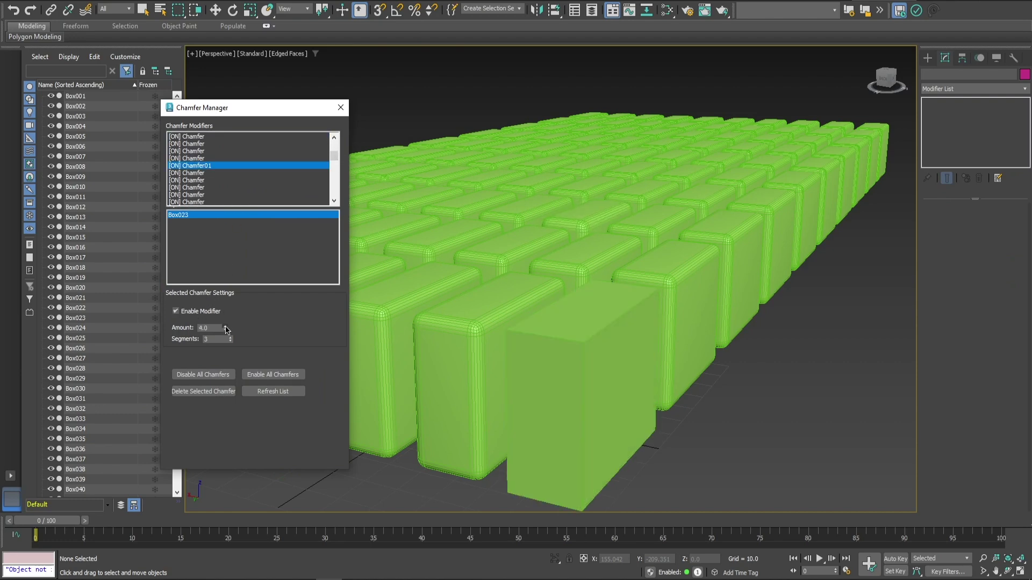
left_click(579, 214)
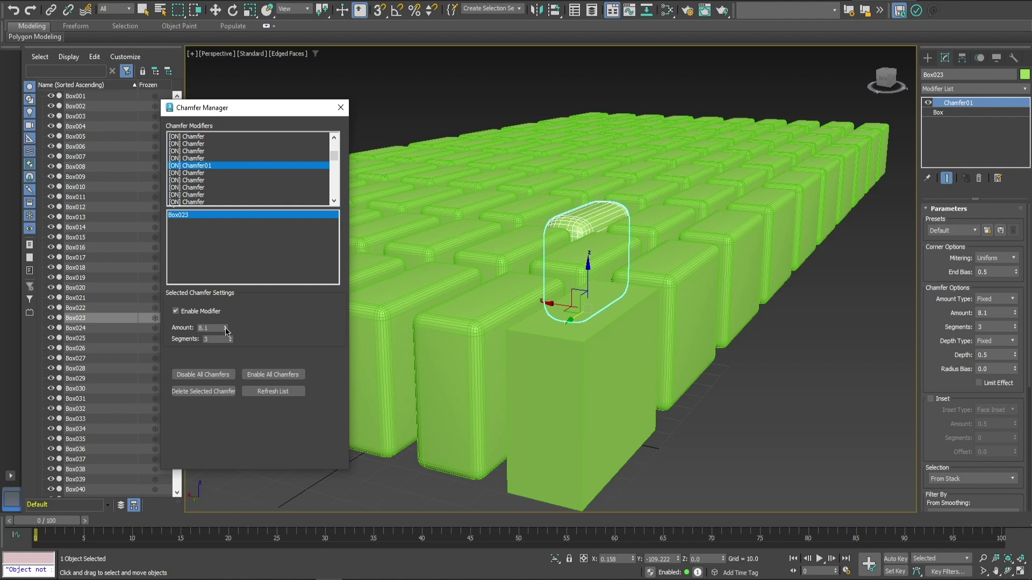
left_click(258, 373)
key("Return")
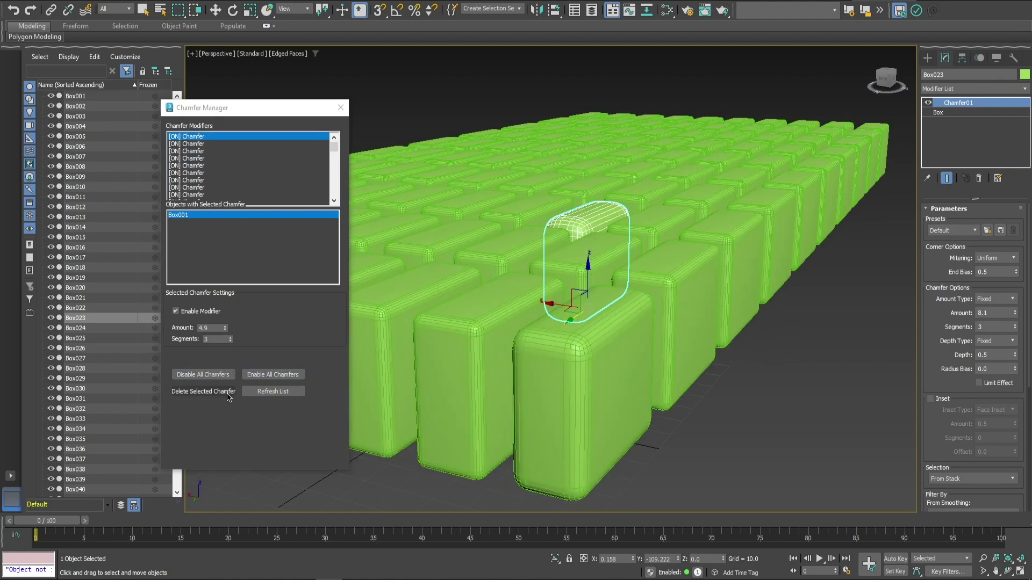
left_click(203, 391)
Scroll the chamfer list and select and frame Box004, Box010 and Box041 through their entries.
scroll(558, 290, "down", 5)
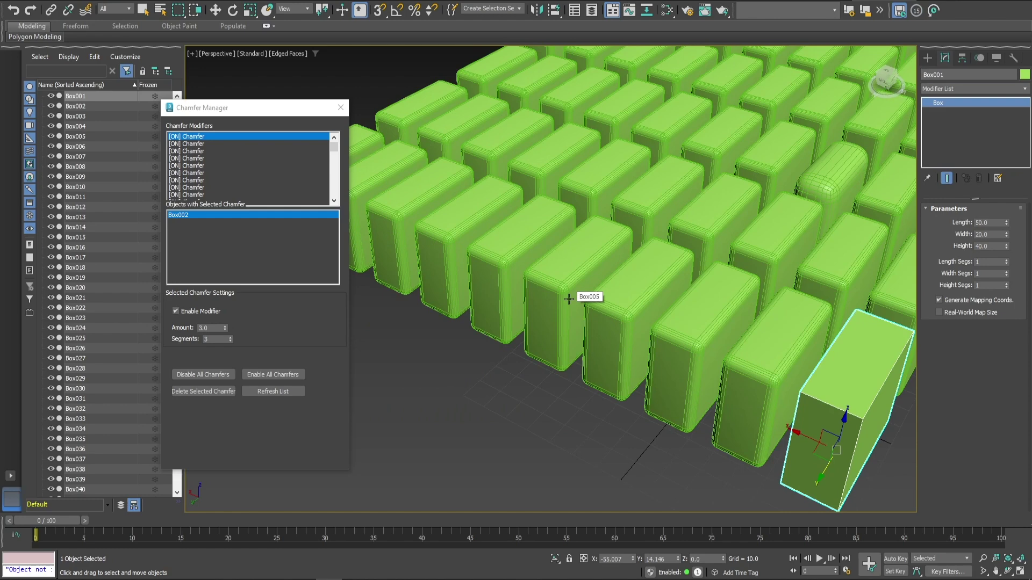
scroll(587, 294, "down", 3)
left_click(194, 151)
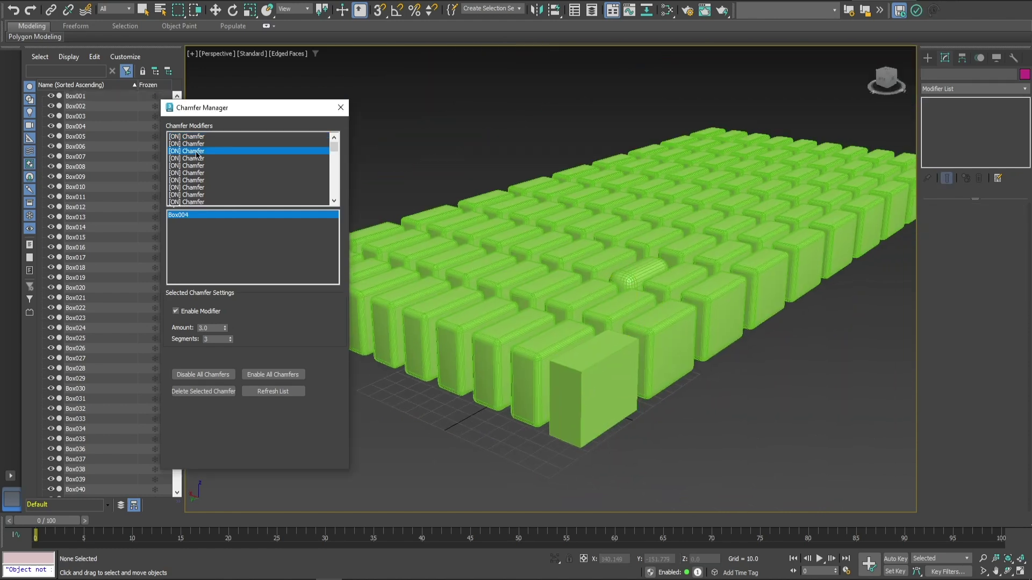
left_click(185, 215)
double_click(184, 217)
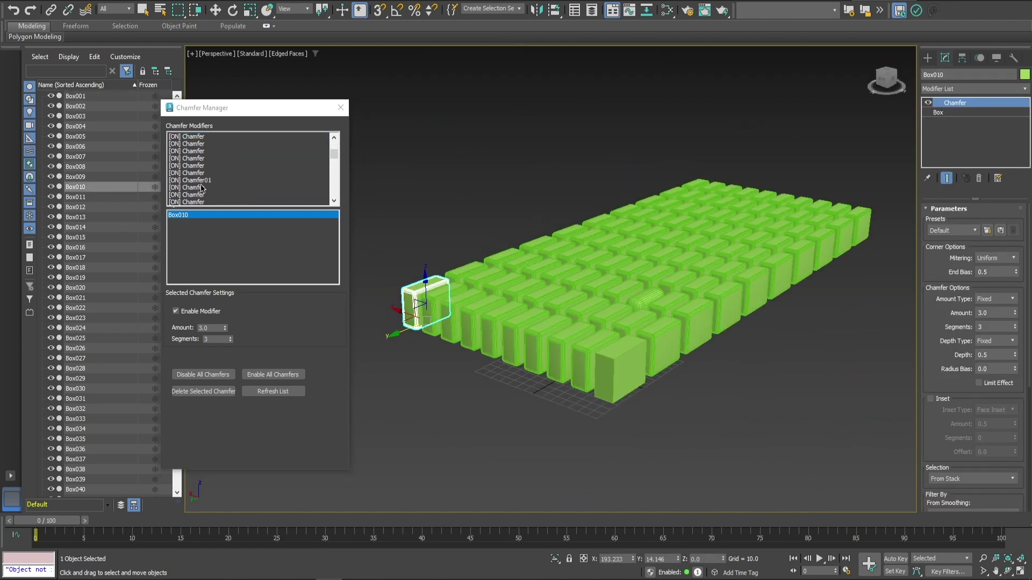
double_click(181, 217)
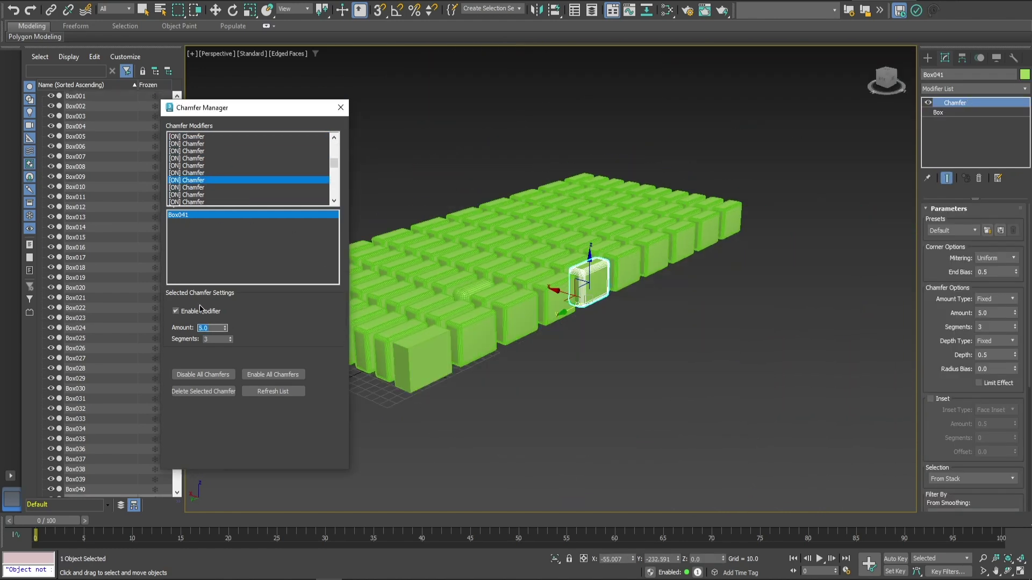
Set Box073's chamfer Amount to 7 and Segments to 6.
left_click(203, 174)
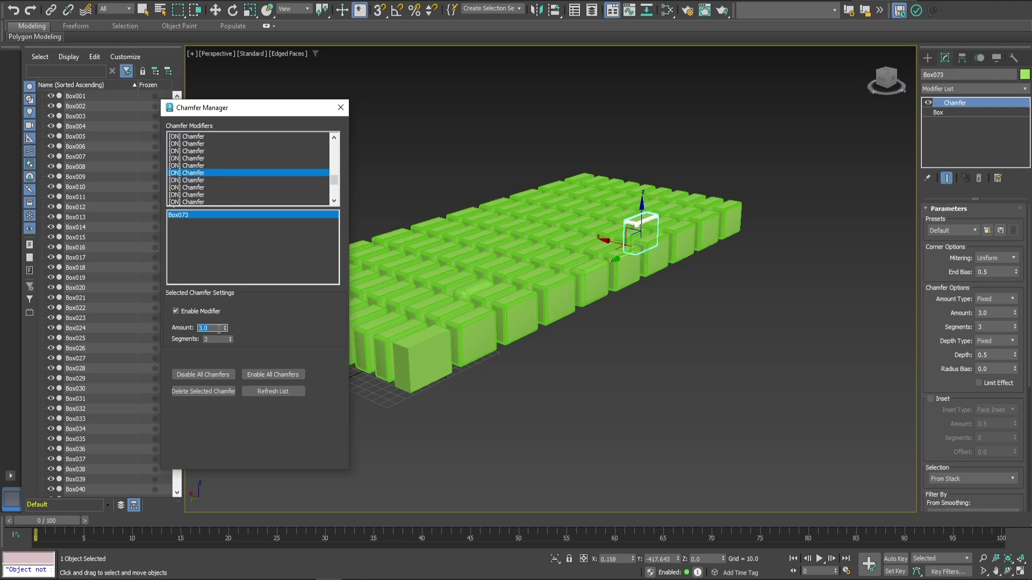
type("7")
key("Tab")
type("6")
scroll(489, 228, "down", 5)
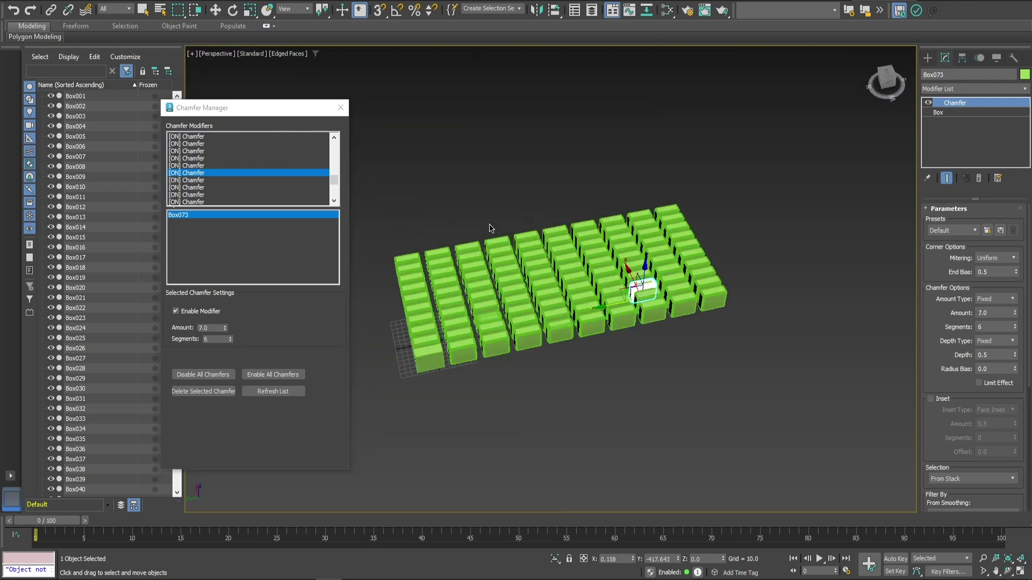
Rename Box047's chamfer to ttt and raise its Segments to 13, then select Box074's entry.
left_click(200, 174)
double_click(955, 103)
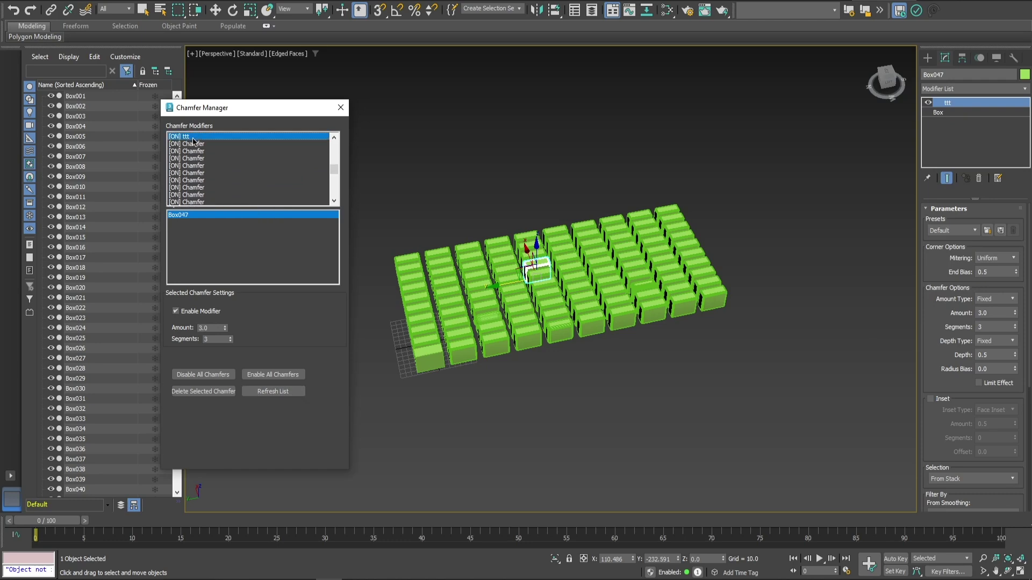
left_click(180, 215)
key("z")
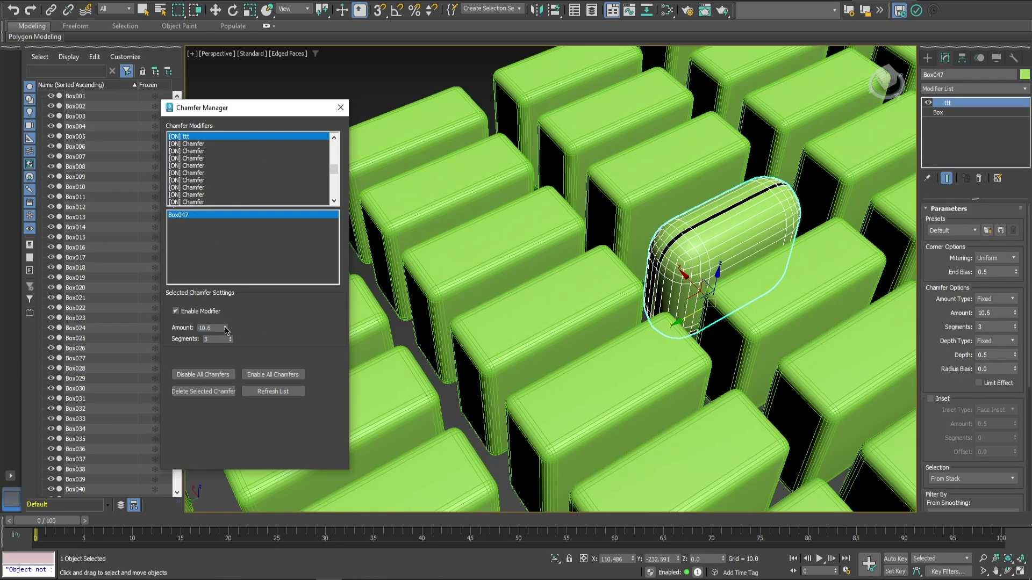
left_click_drag(226, 333, 226, 301)
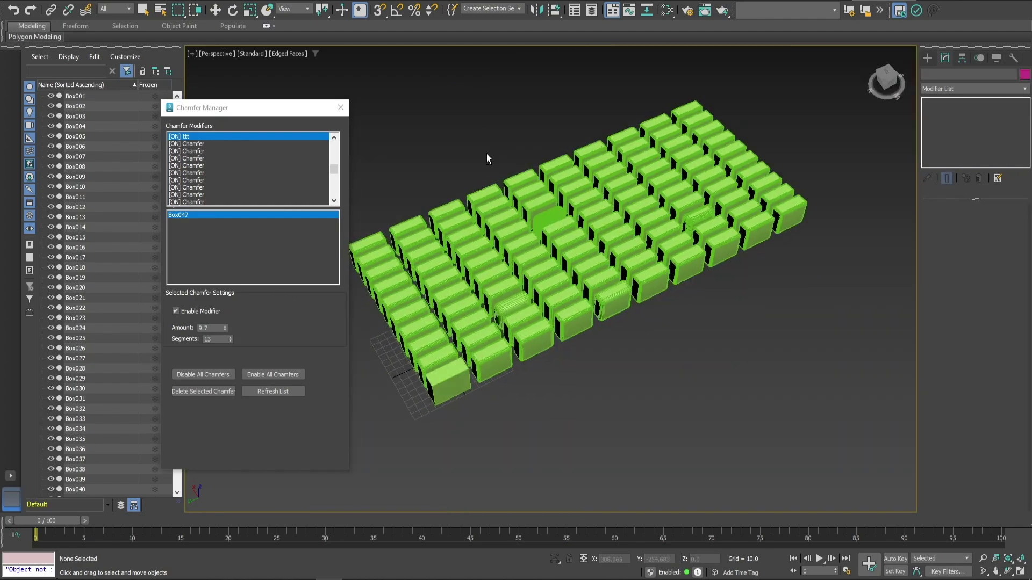
left_click(269, 180)
left_click(183, 216)
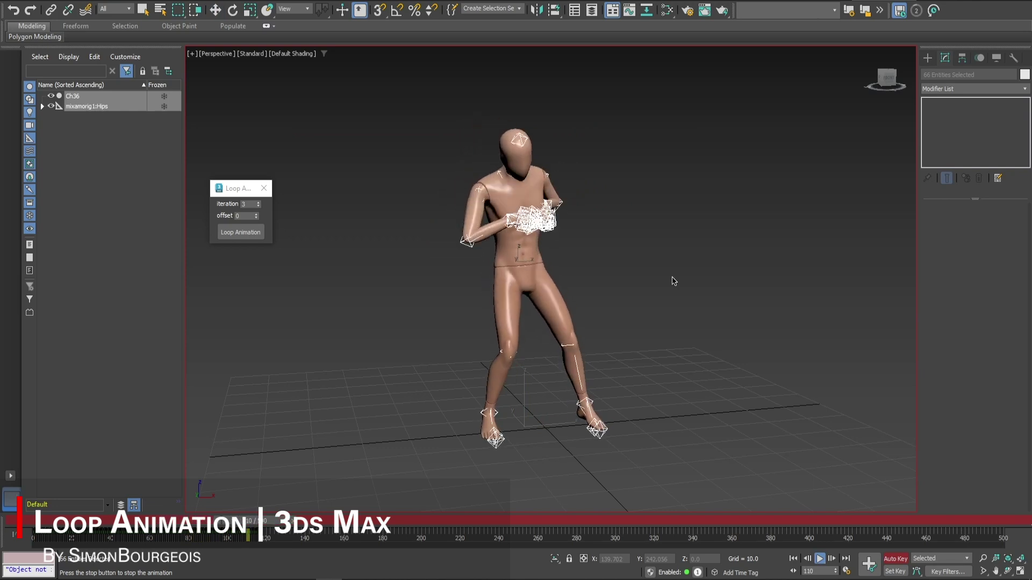
Select the dancing character's rig, loop its animation two times, and play it.
key("slash")
key("Home")
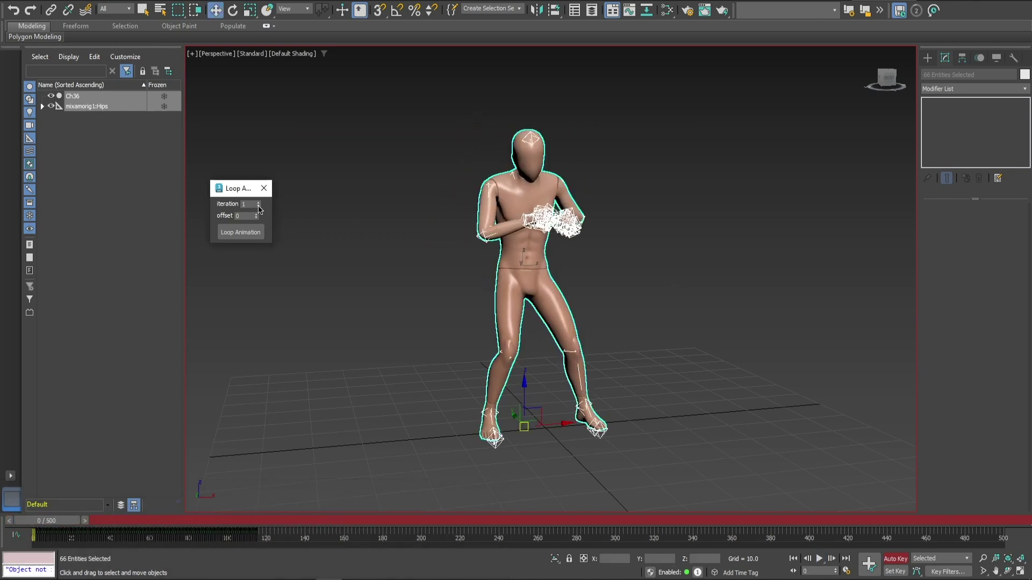
left_click(247, 232)
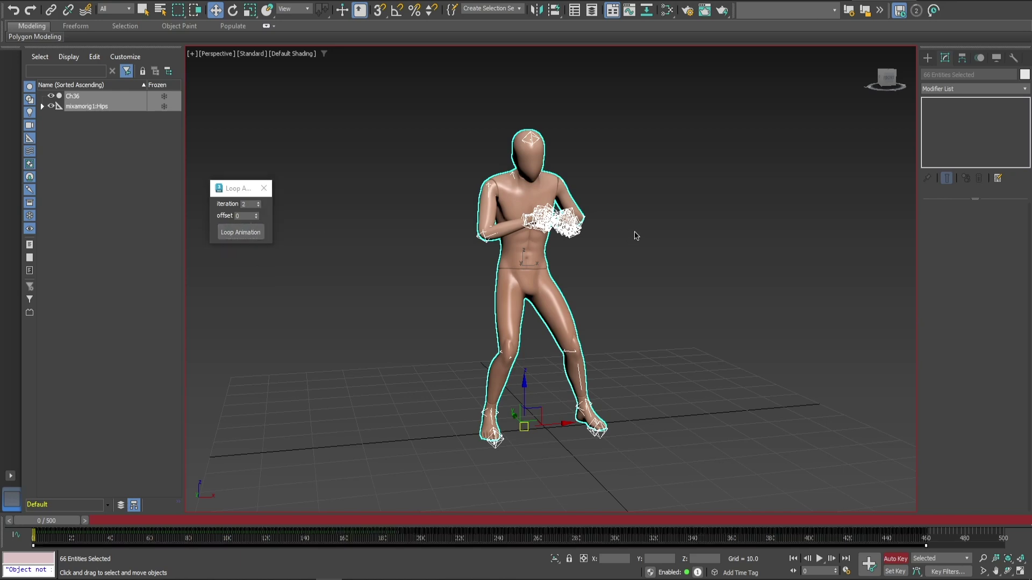
key("slash")
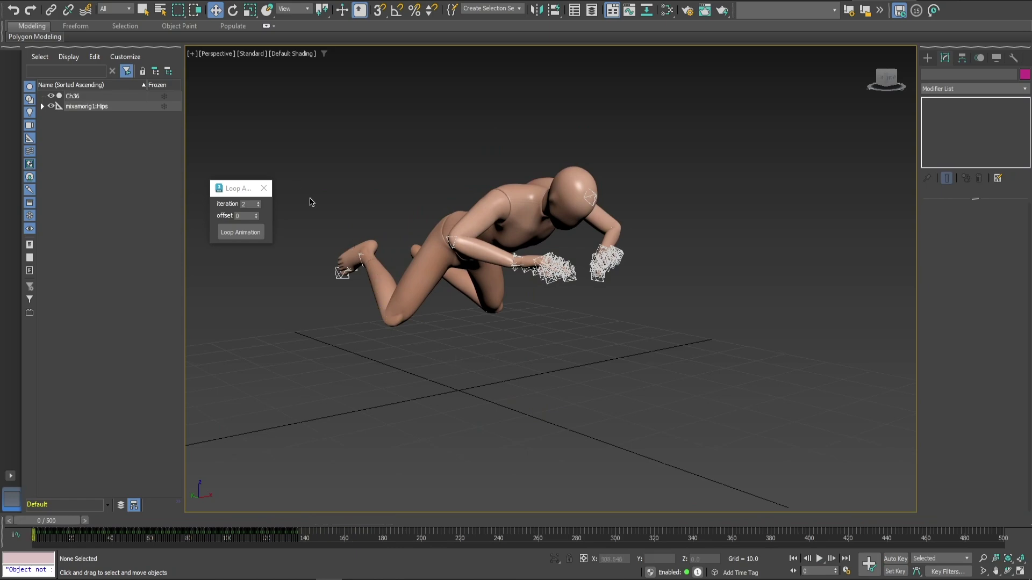
Select the crawling character, scrub to frame 158, then play the sphere's looped animation.
left_click(240, 235)
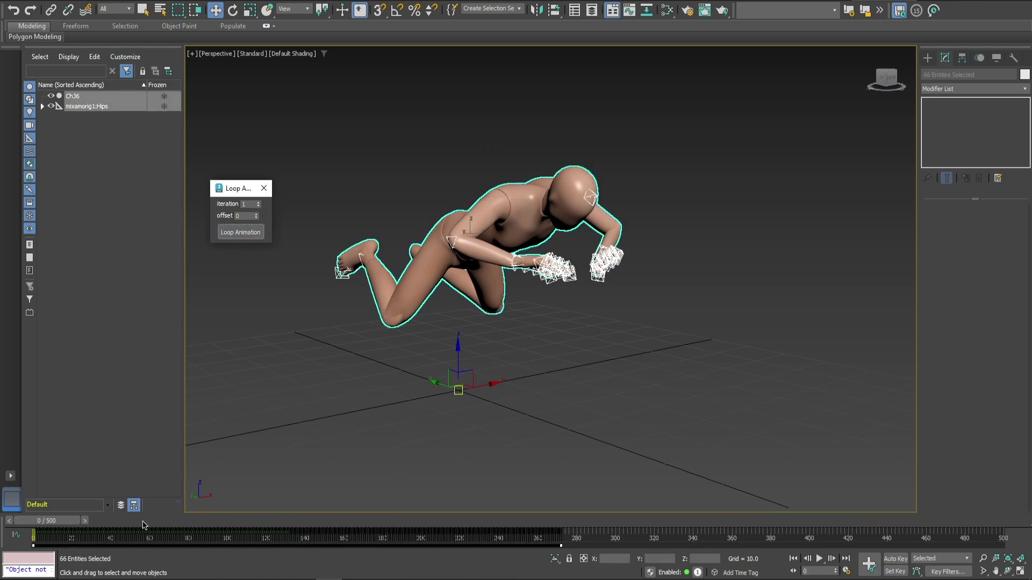
left_click_drag(73, 524, 408, 526)
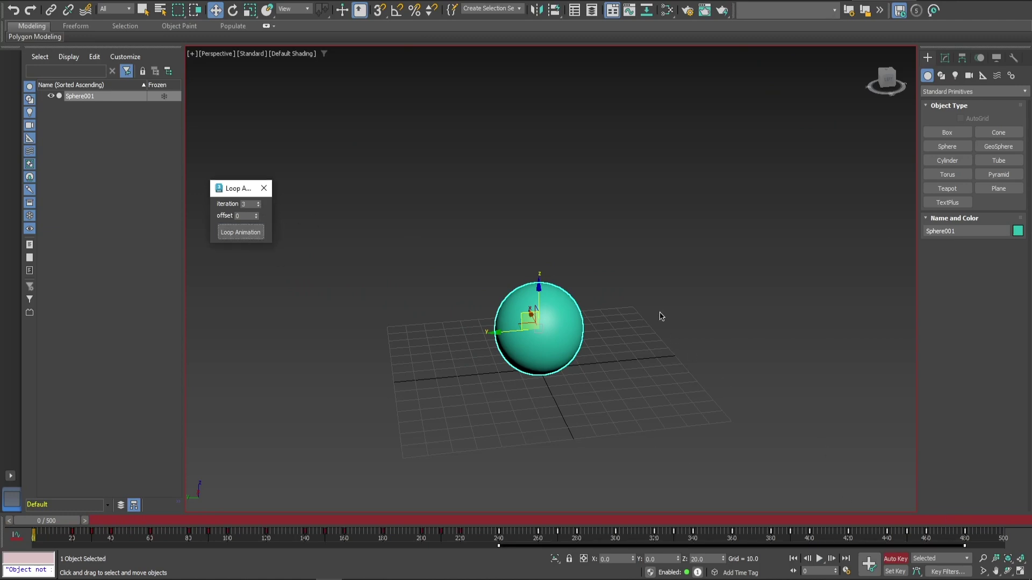
key("slash")
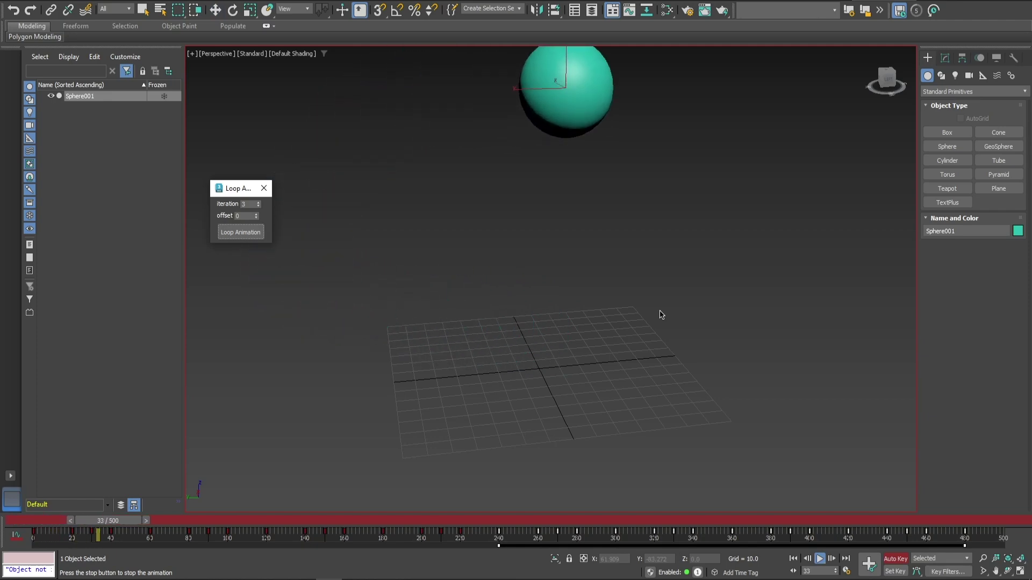